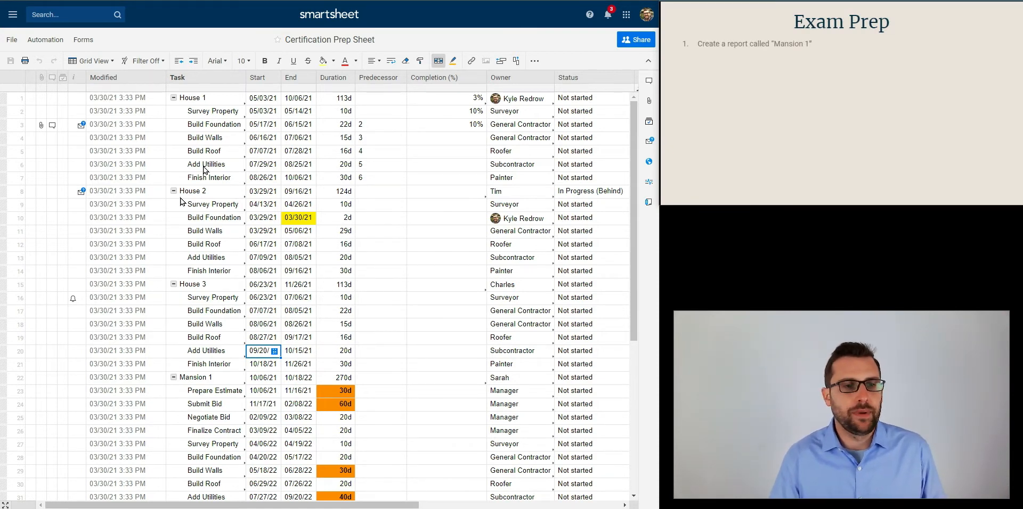
# Create a report named "Mansion 1" in the Sheets folder and open it
pyautogui.click(14, 44)
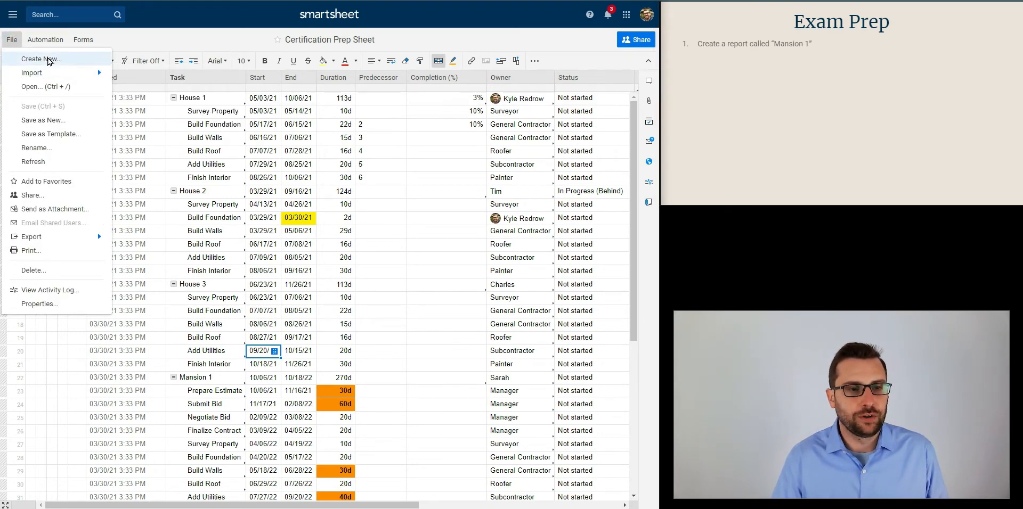
pyautogui.click(12, 15)
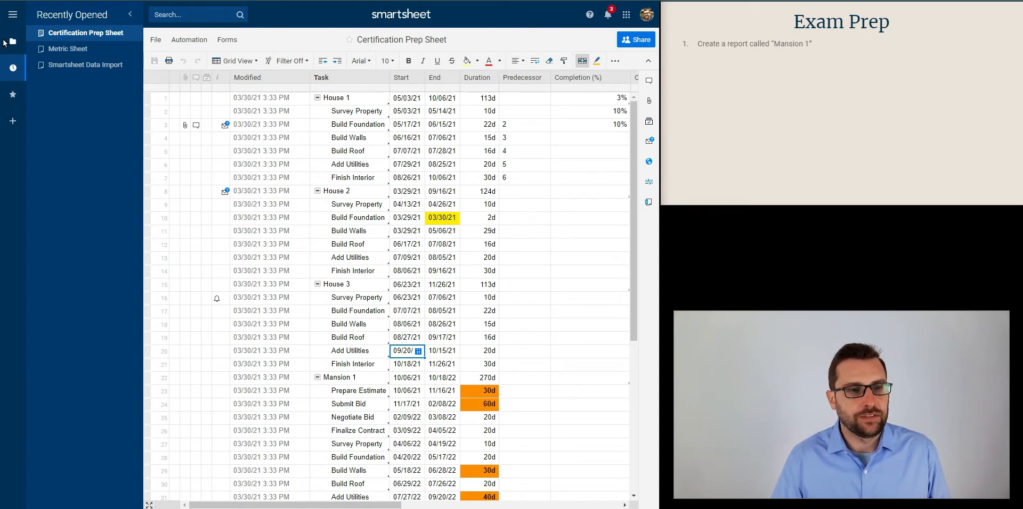
pyautogui.click(10, 40)
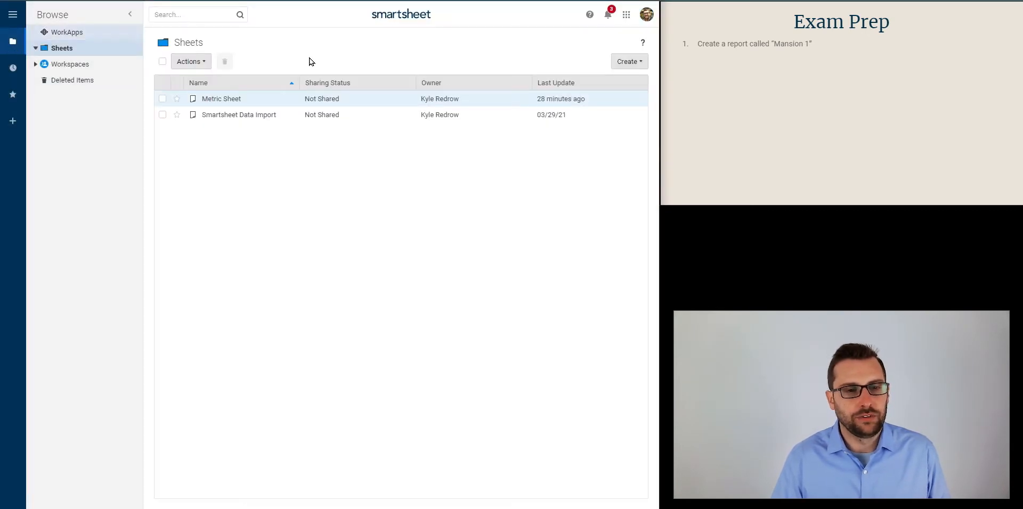
pyautogui.click(639, 62)
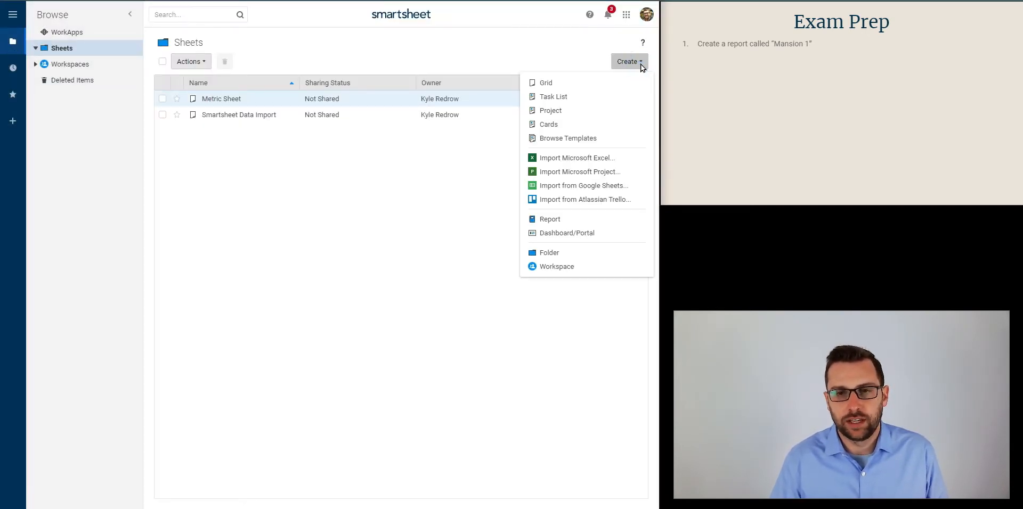
pyautogui.click(600, 221)
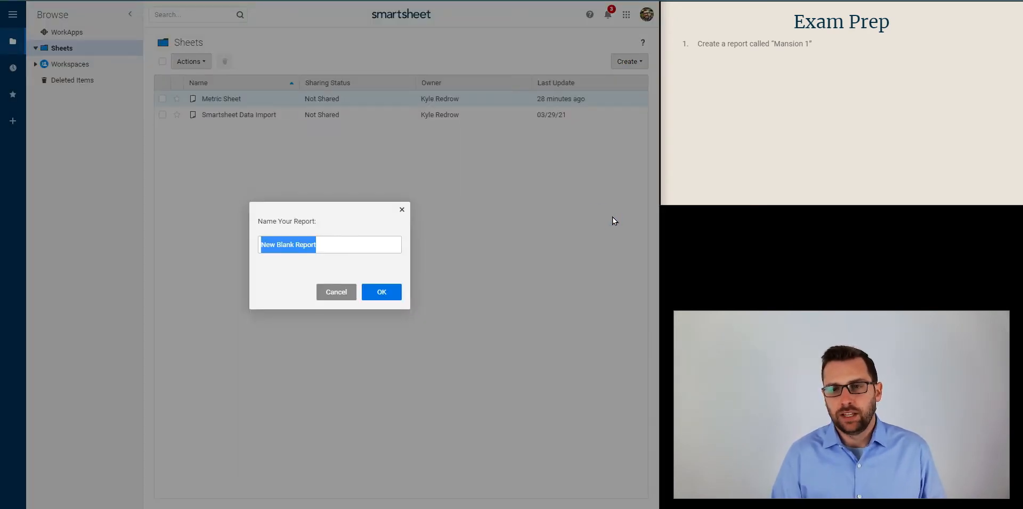
pyautogui.write('Mas')
pyautogui.press('BackSpace')
pyautogui.write('nsion 1')
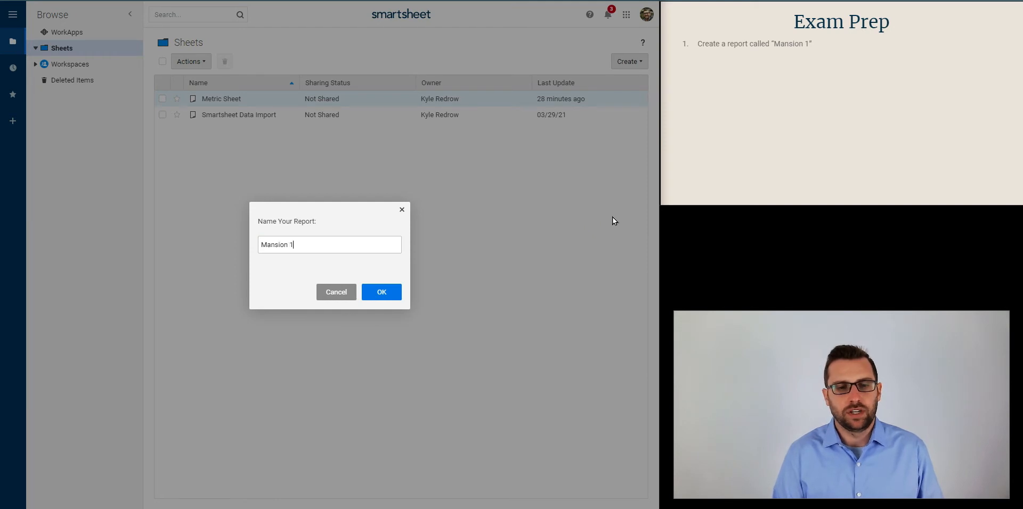
pyautogui.press('Return')
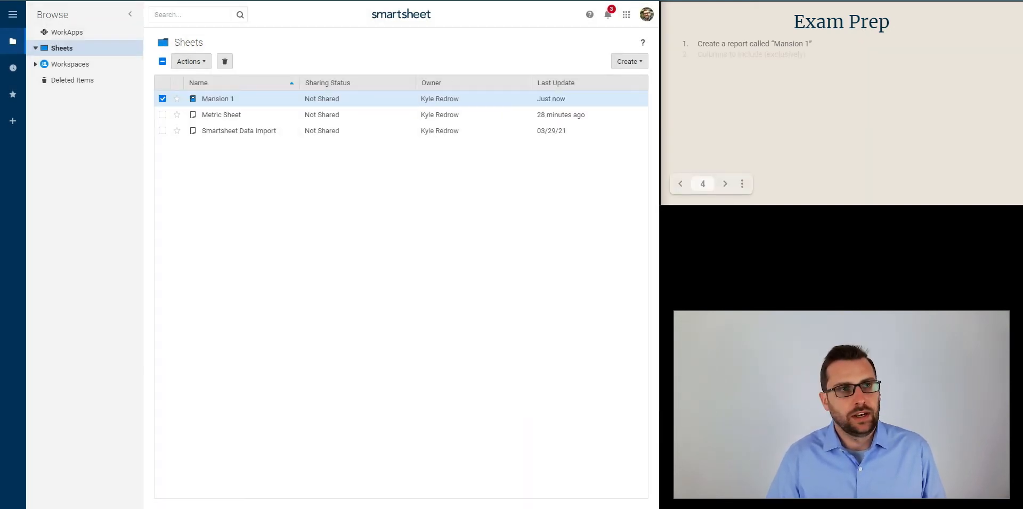
pyautogui.click(223, 101)
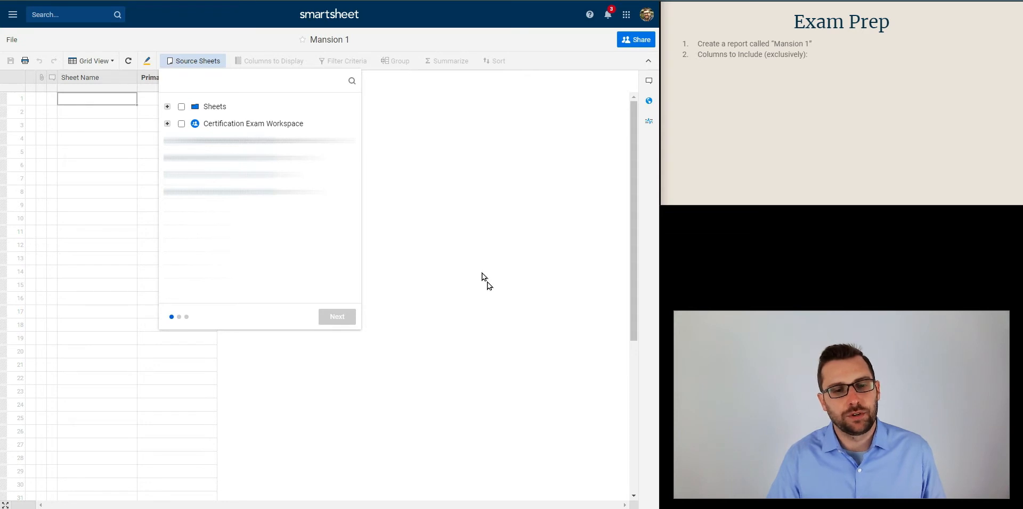
pyautogui.click(108, 338)
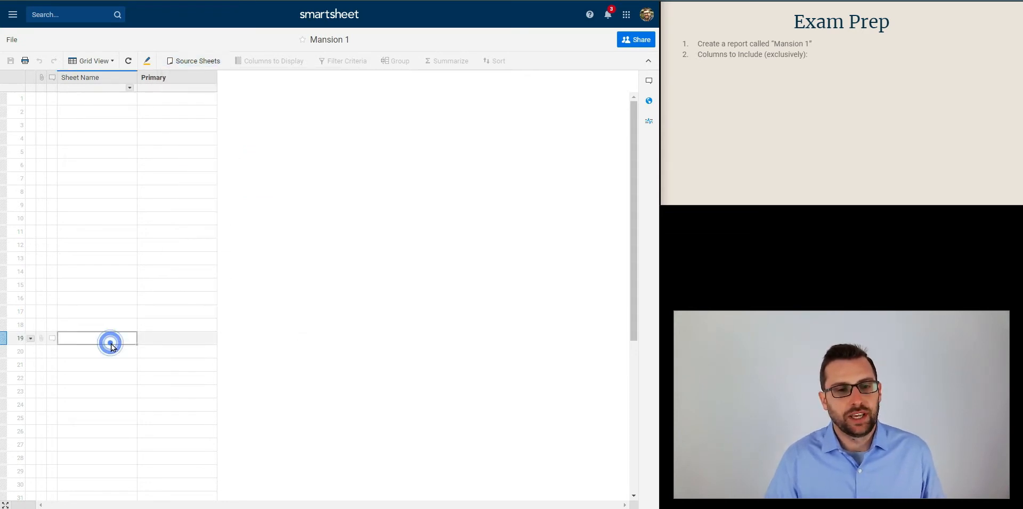
pyautogui.click(130, 308)
pyautogui.click(156, 297)
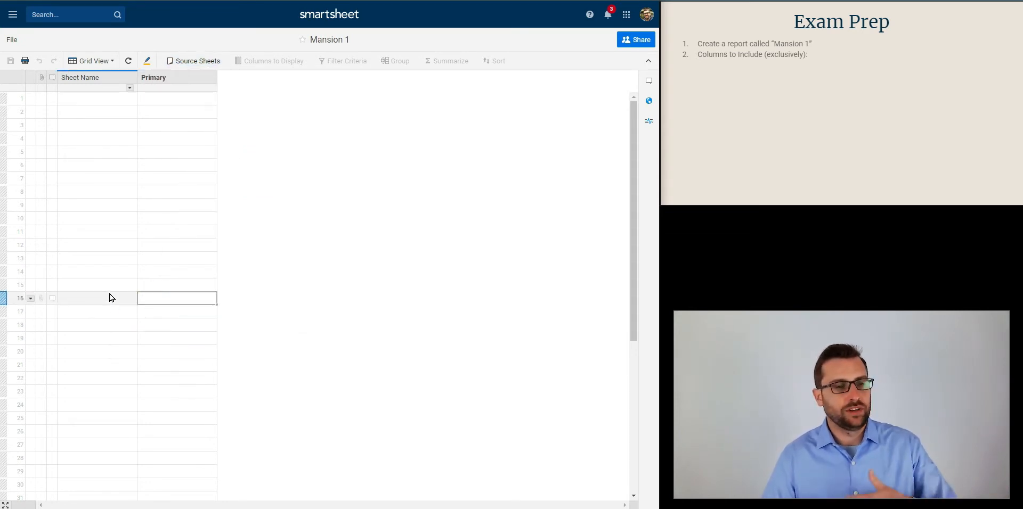
# Set Certification Prep Sheet, from the Certification Exam Folder in the Certification Exam Workspace, as the report's source sheet
pyautogui.click(197, 64)
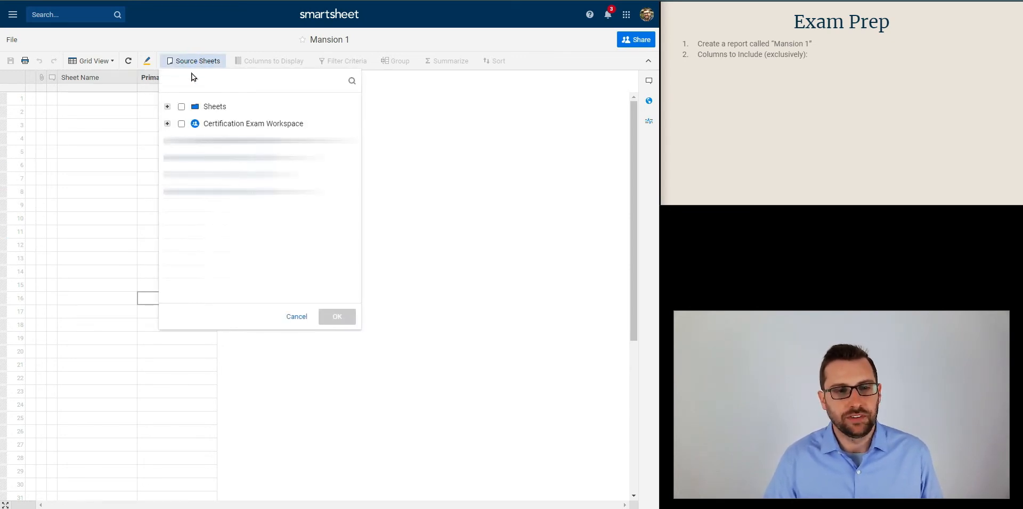
pyautogui.click(167, 124)
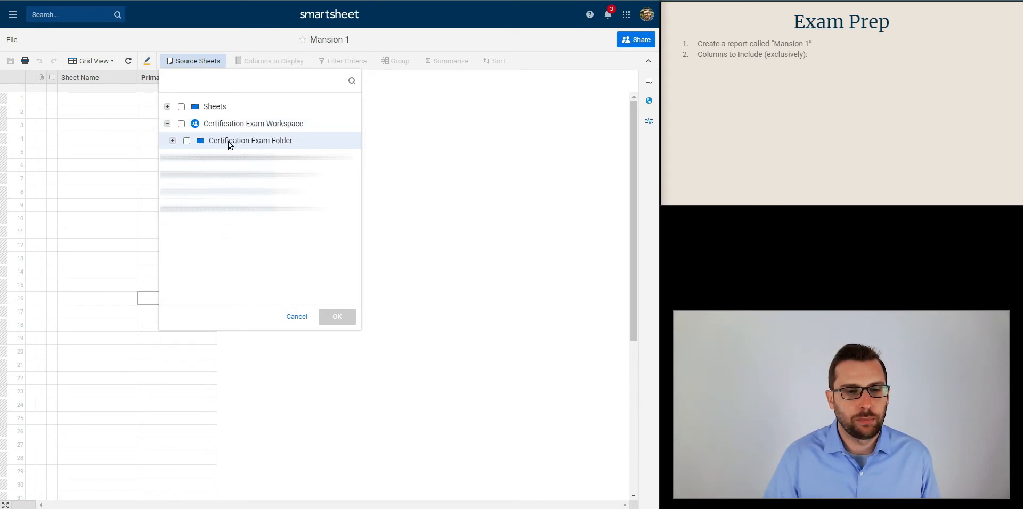
pyautogui.click(173, 141)
pyautogui.click(229, 157)
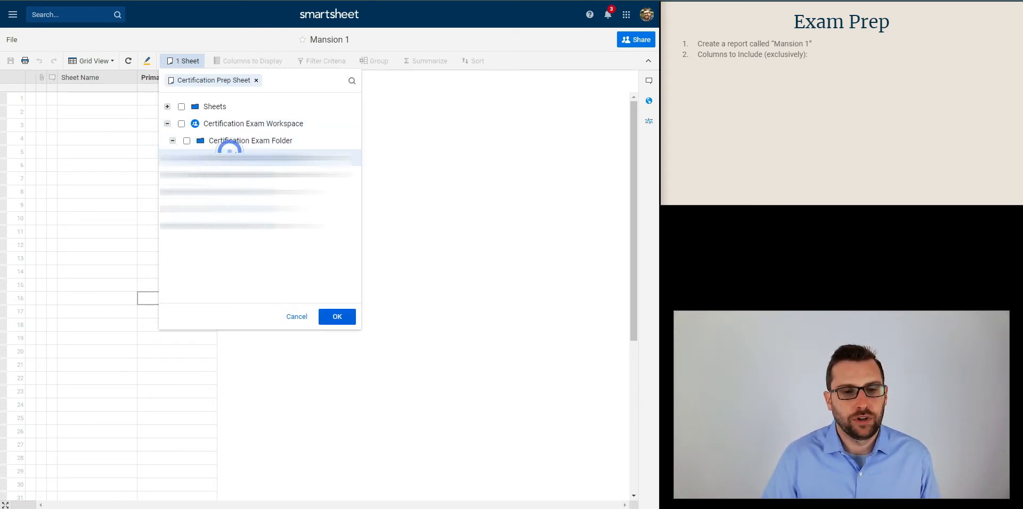
pyautogui.click(338, 317)
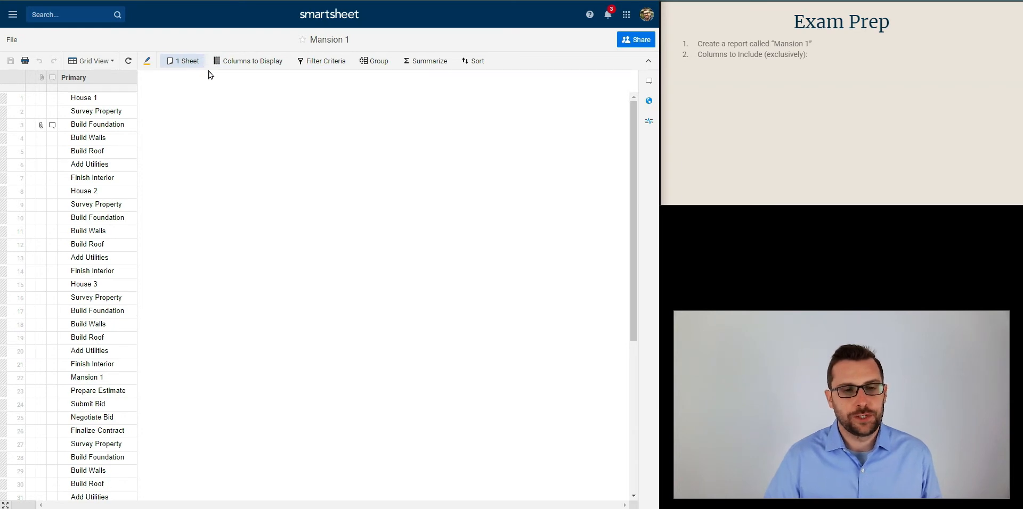
# Add the Start, End, House and Completion (%) columns to the report's displayed columns
pyautogui.click(264, 63)
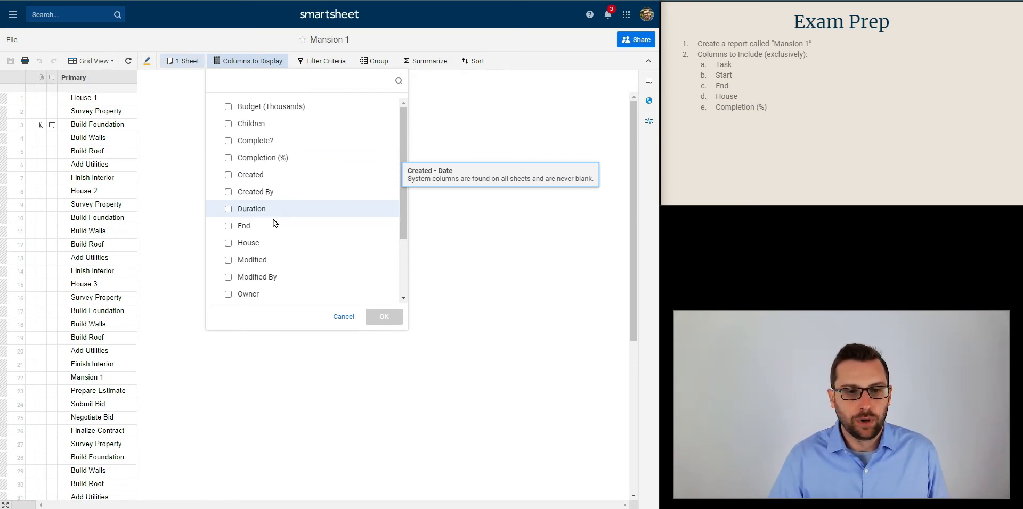
pyautogui.scroll(-3, 279, 228)
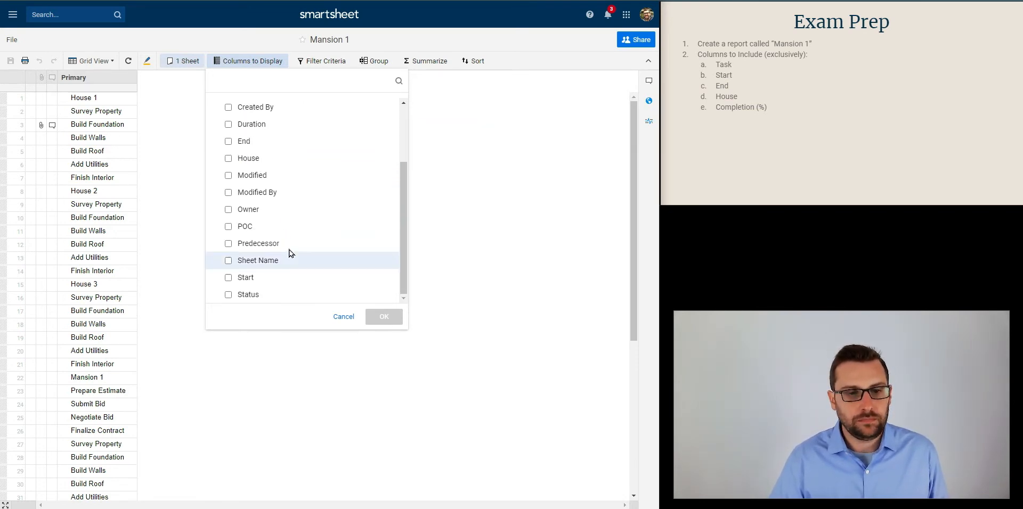
pyautogui.click(278, 278)
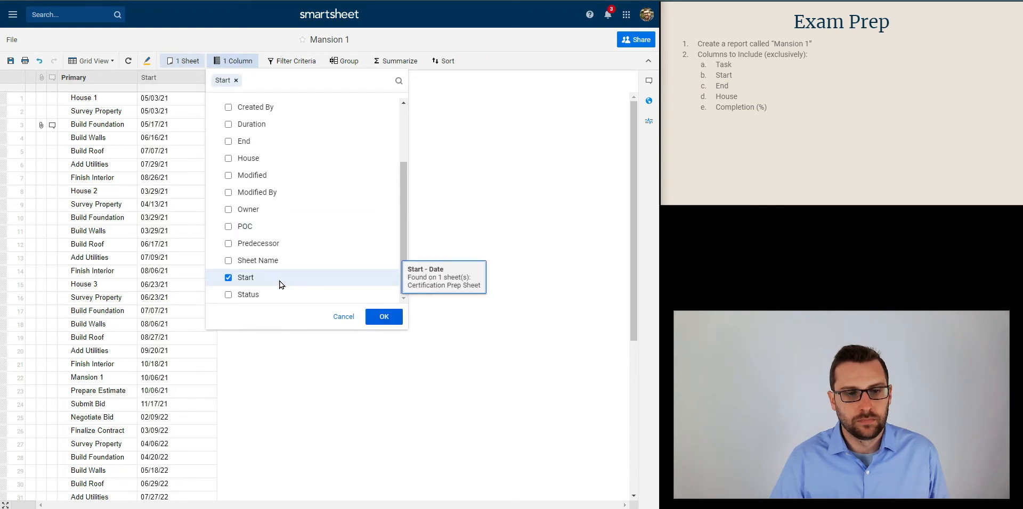
pyautogui.scroll(1, 273, 234)
pyautogui.click(270, 227)
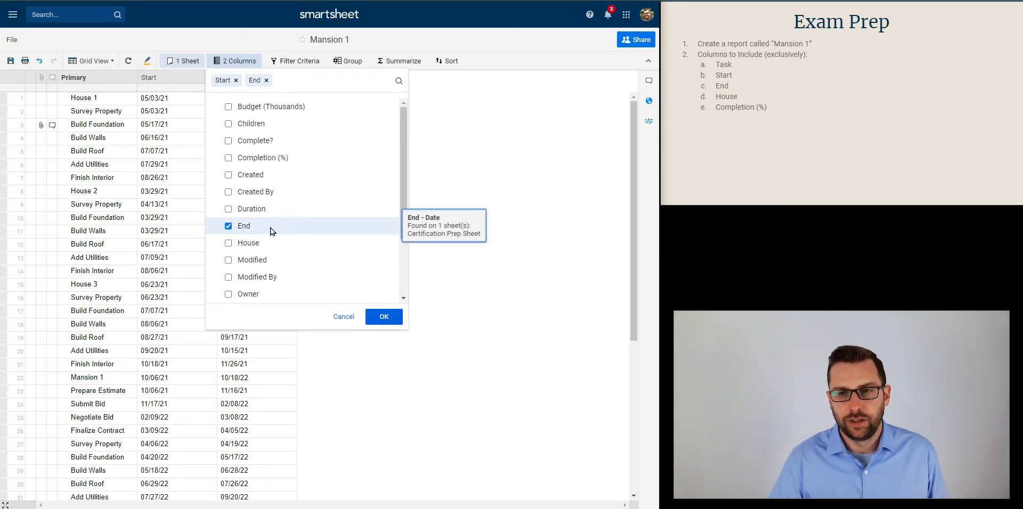
pyautogui.scroll(-1, 271, 228)
pyautogui.click(274, 192)
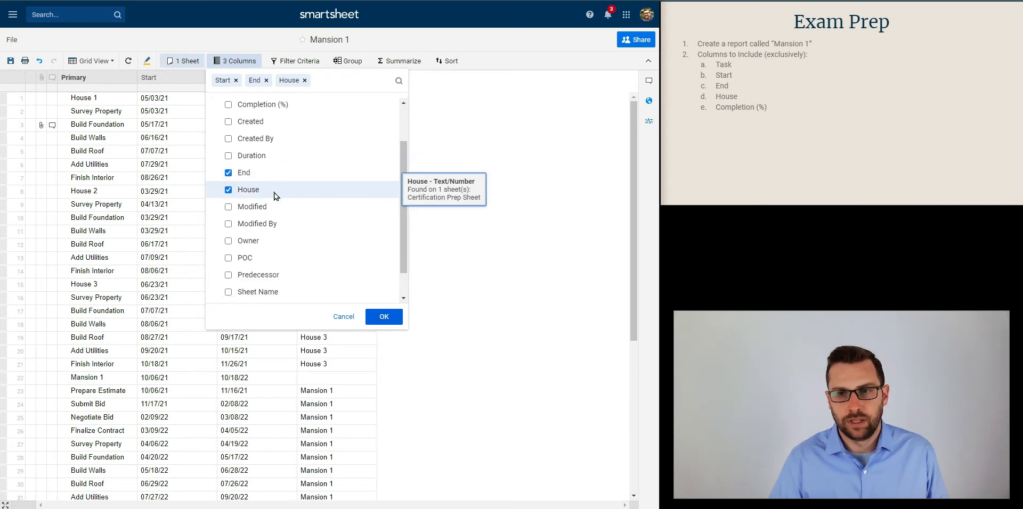
pyautogui.click(283, 105)
pyautogui.click(374, 319)
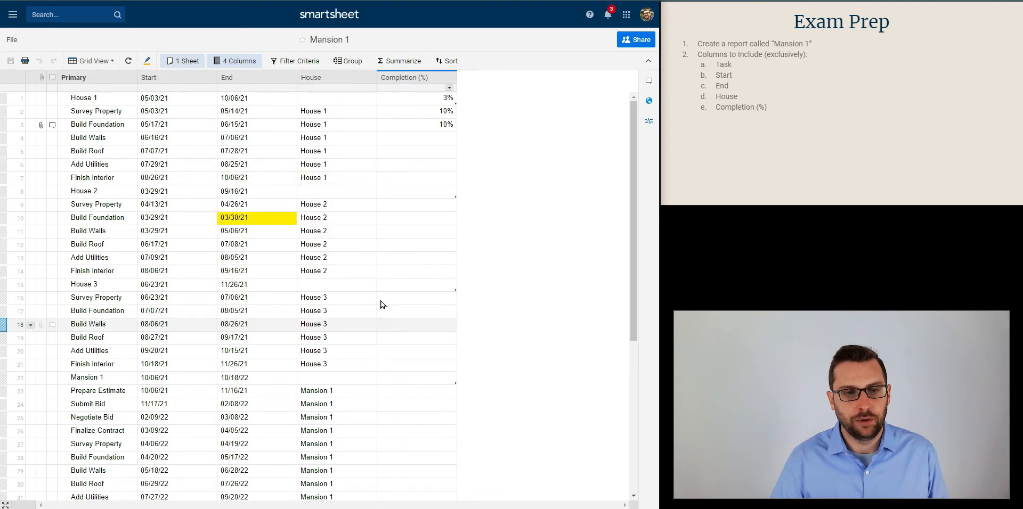
# Rename the report's Primary column to "Task"
pyautogui.doubleClick(96, 79)
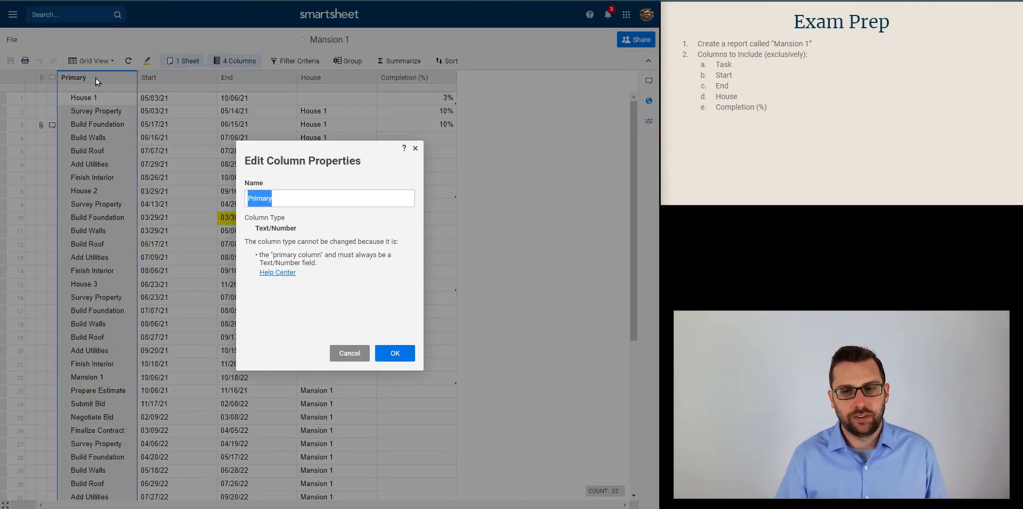
pyautogui.write('Task')
pyautogui.press('Return')
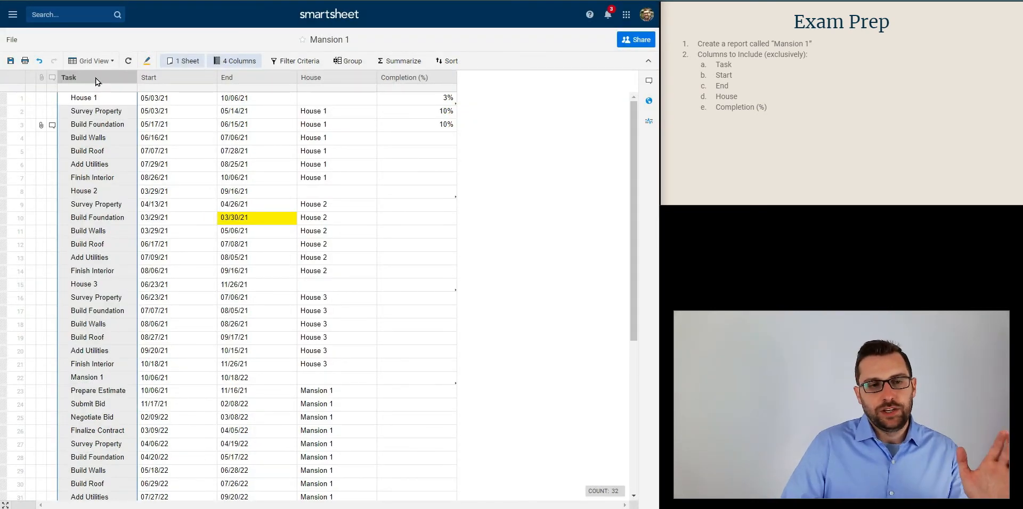
# Hide the Task column, and undo the hiding
pyautogui.rightClick(95, 78)
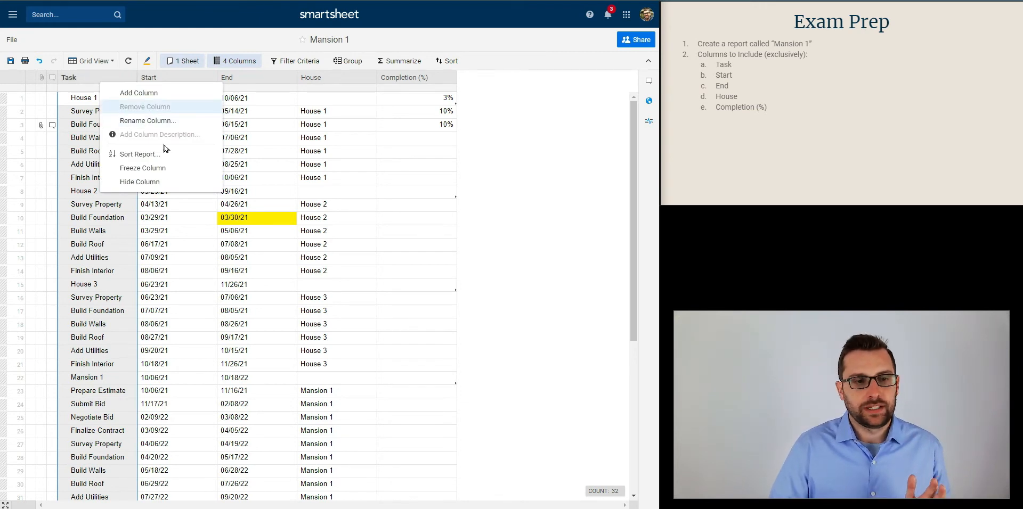
pyautogui.click(163, 183)
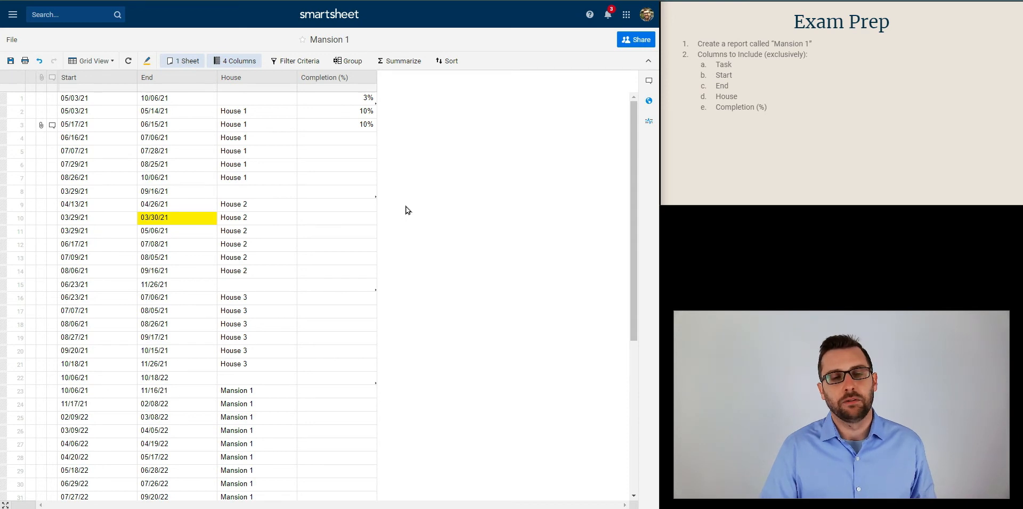
pyautogui.hotkey('ctrl', 'z')
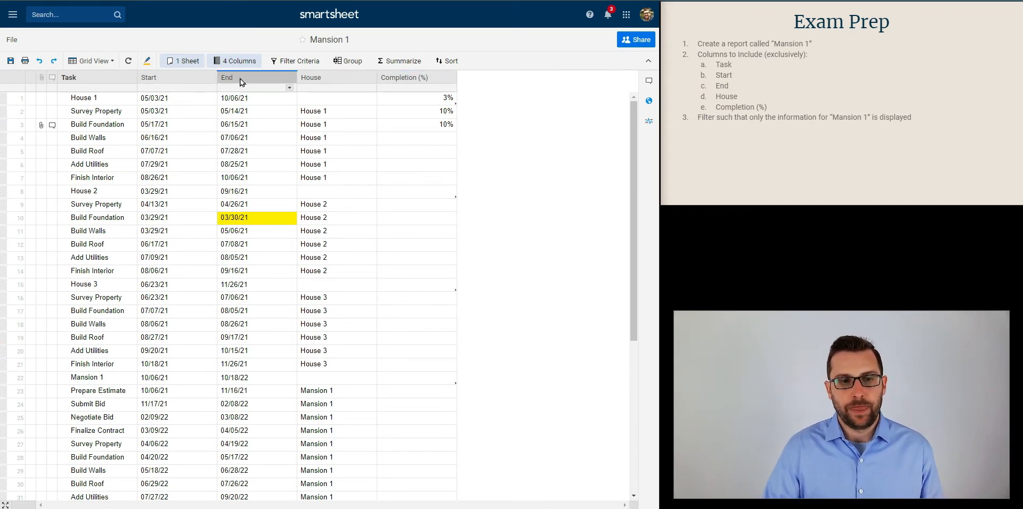
# Begin a filter condition for the report based on the House field
pyautogui.click(285, 65)
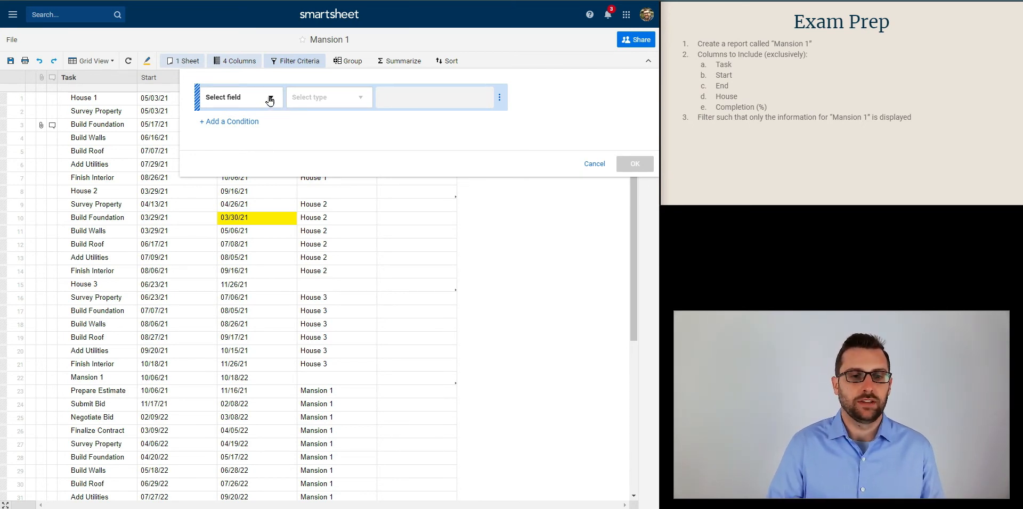
pyautogui.click(273, 97)
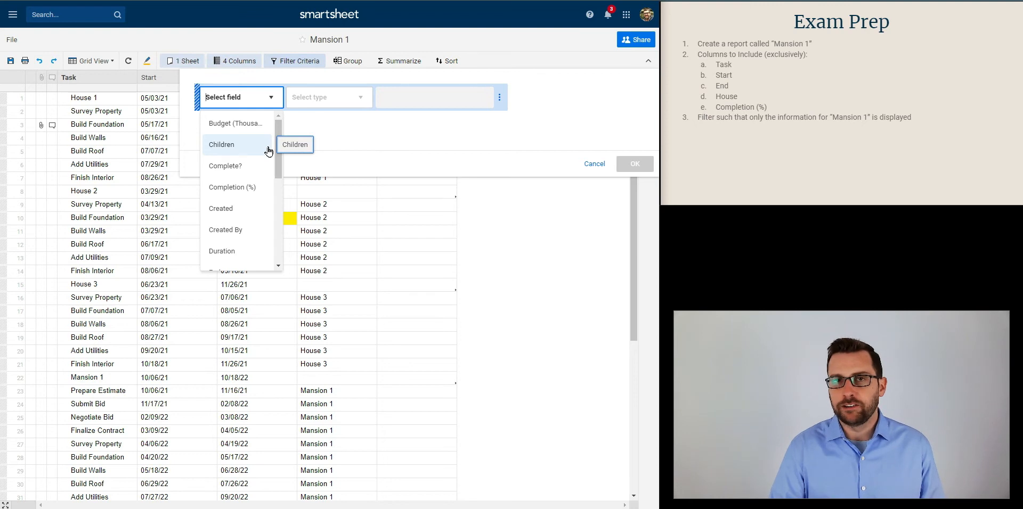
pyautogui.scroll(-2, 259, 215)
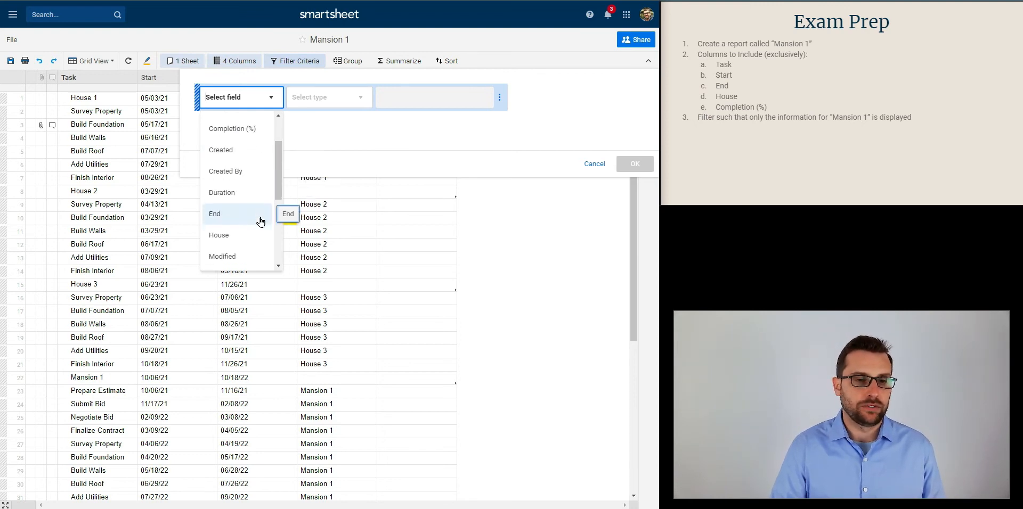
pyautogui.scroll(-2, 260, 222)
pyautogui.click(243, 193)
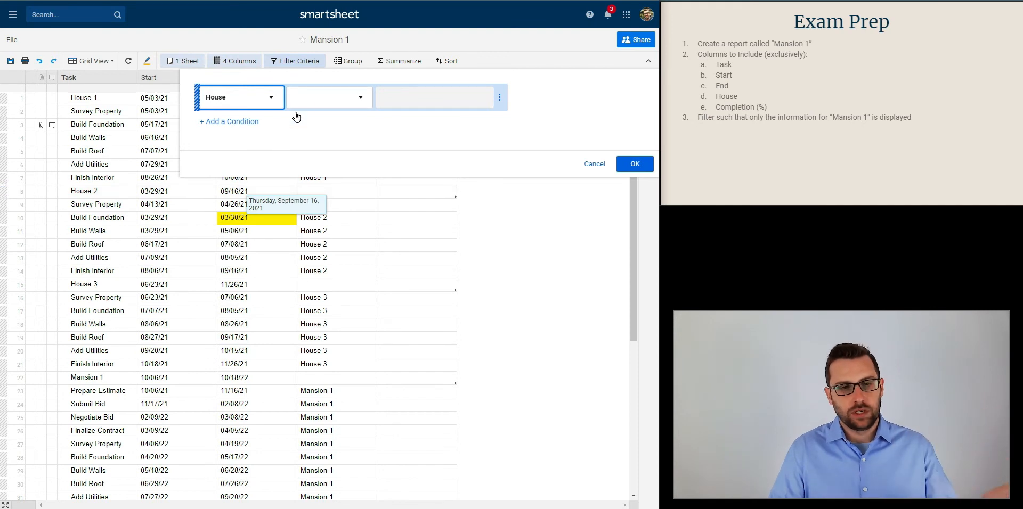
# Set the operator of the House filter condition to "is one of"
pyautogui.click(360, 100)
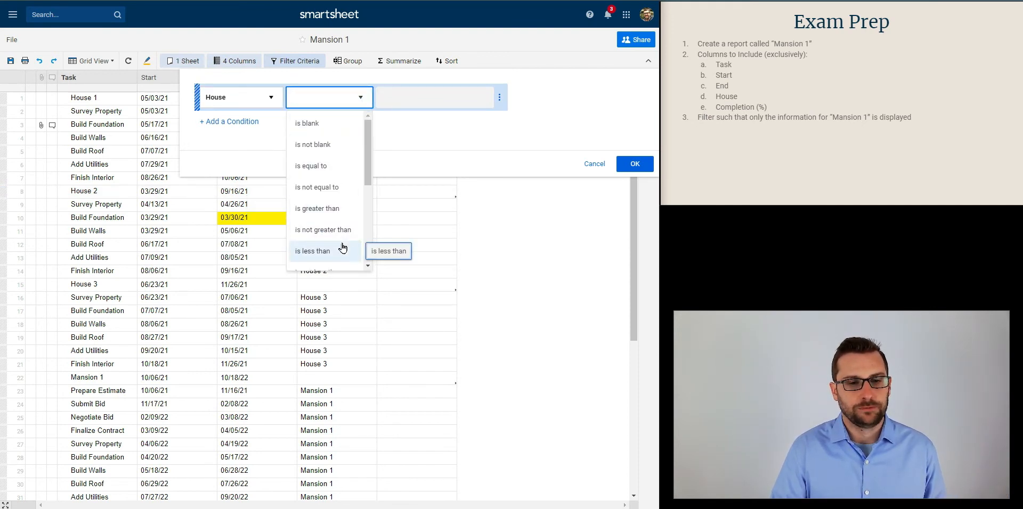
pyautogui.scroll(-2, 342, 248)
pyautogui.scroll(1, 343, 248)
pyautogui.scroll(-1, 343, 248)
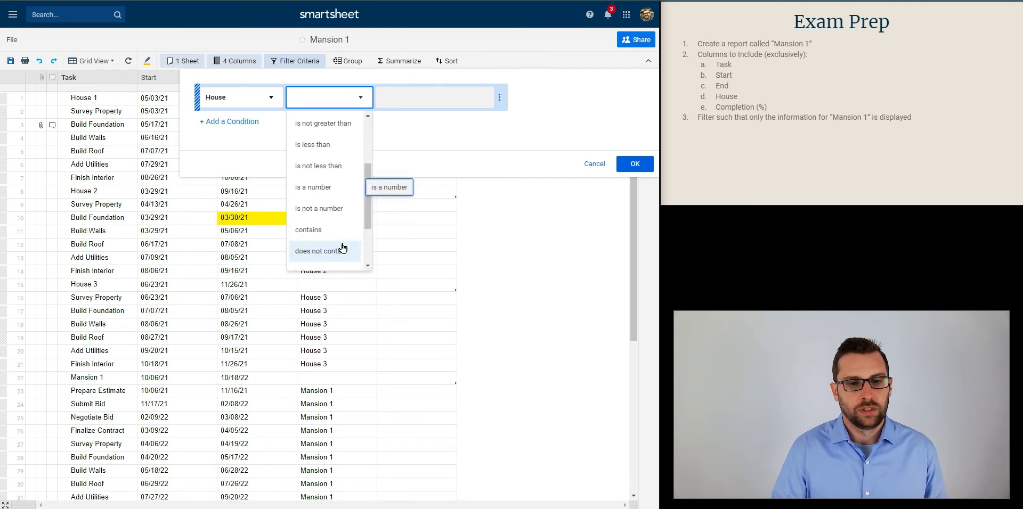
pyautogui.scroll(-3, 343, 247)
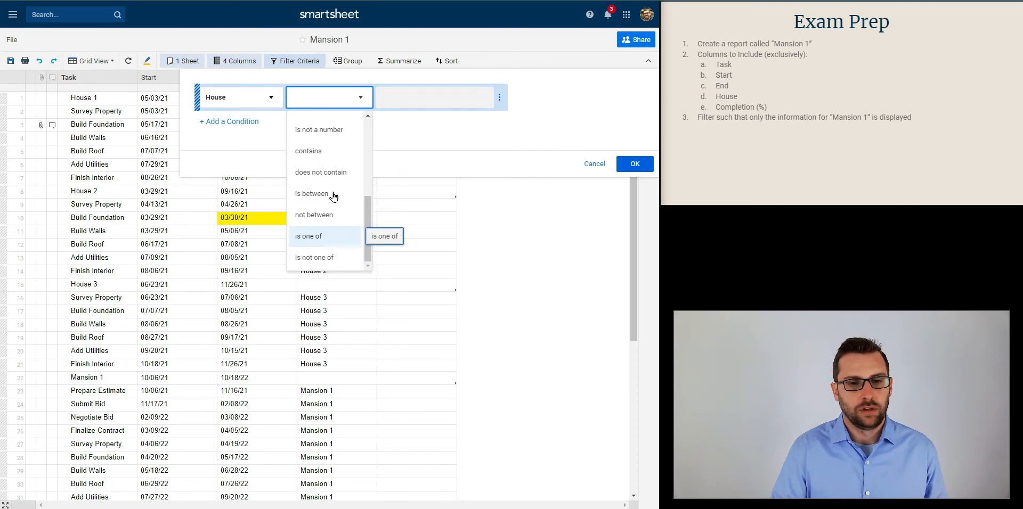
pyautogui.scroll(2, 343, 153)
pyautogui.scroll(-2, 345, 154)
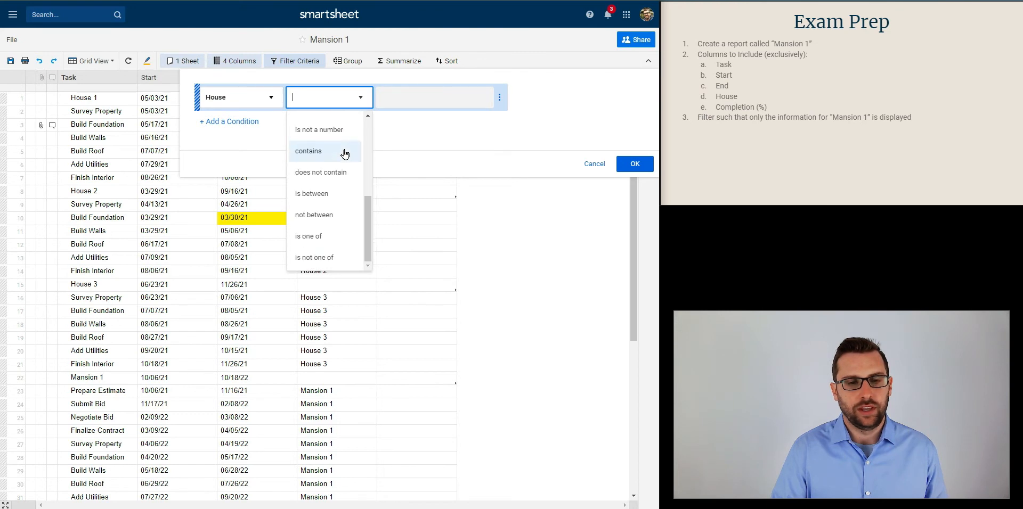
pyautogui.click(325, 236)
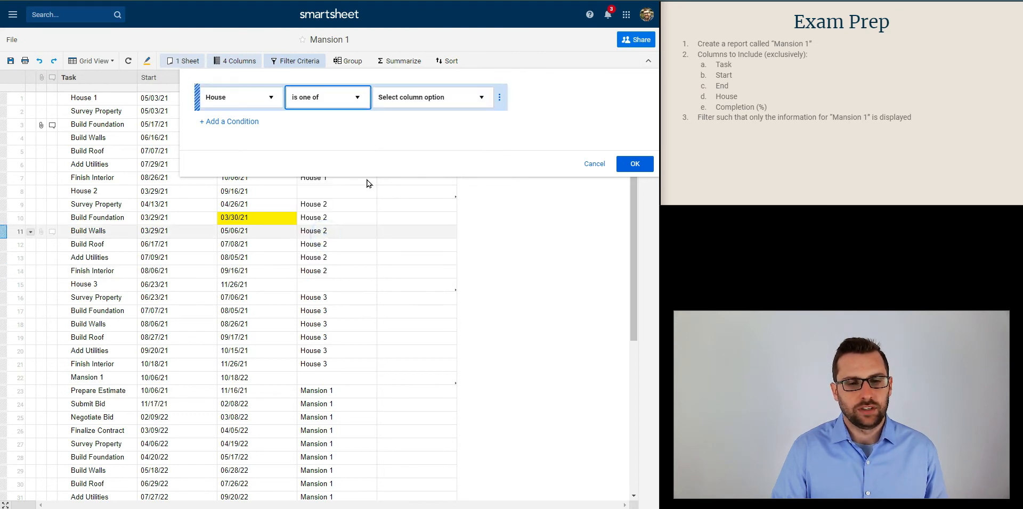
# Choose Mansion 1 as the only value for the House condition and apply the filter to the report
pyautogui.click(462, 98)
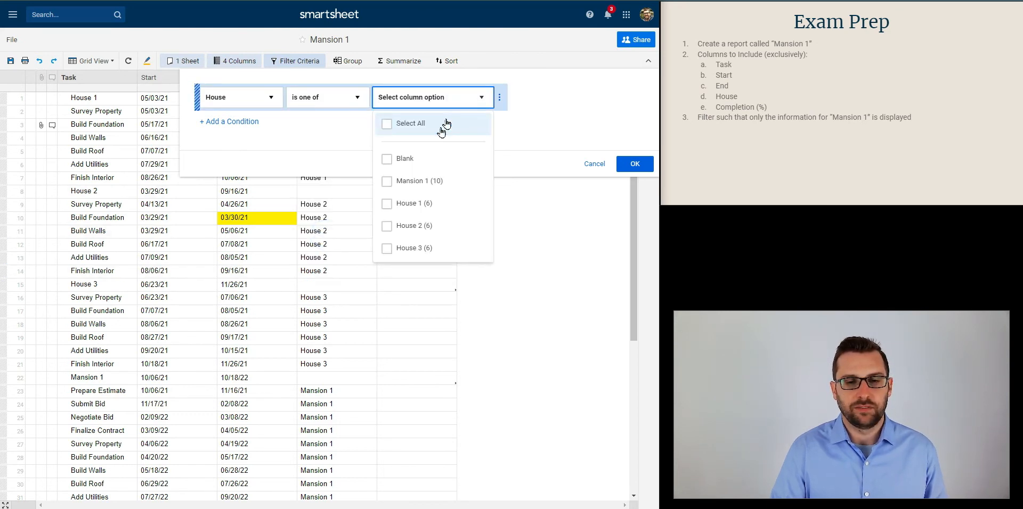
pyautogui.click(420, 181)
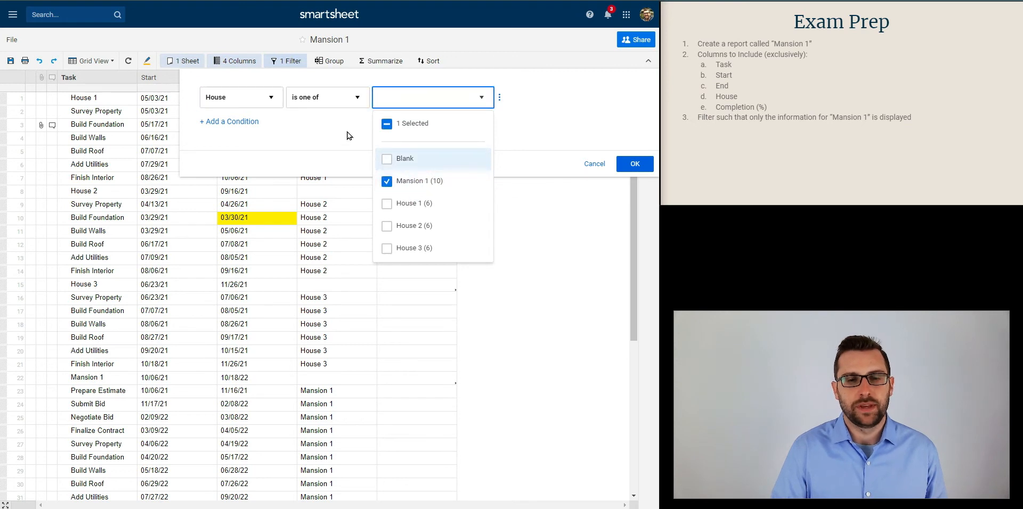
pyautogui.click(564, 125)
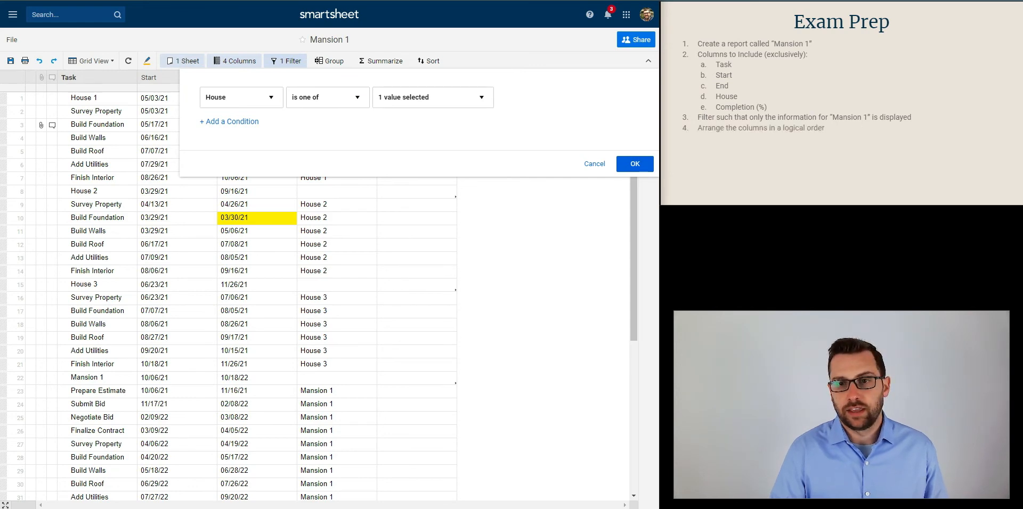
pyautogui.click(634, 164)
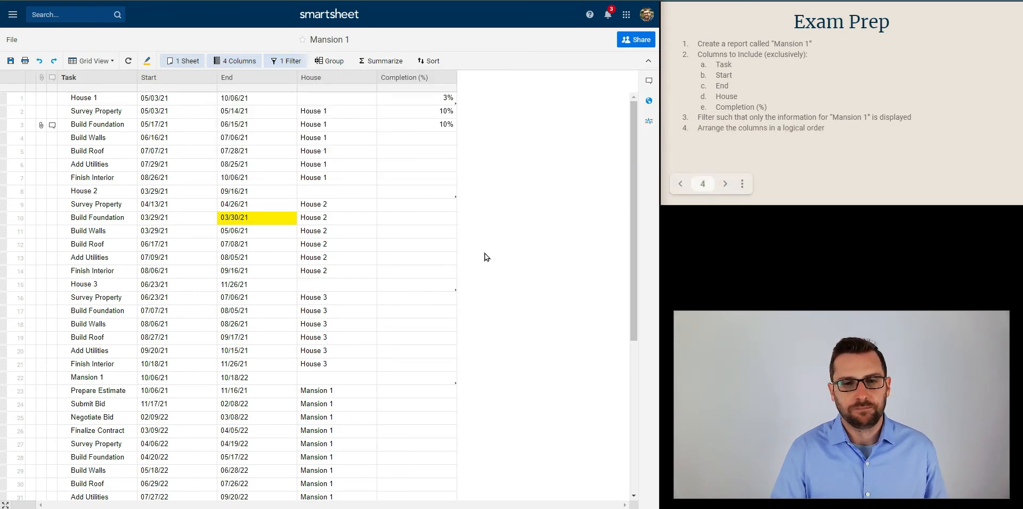
pyautogui.click(400, 302)
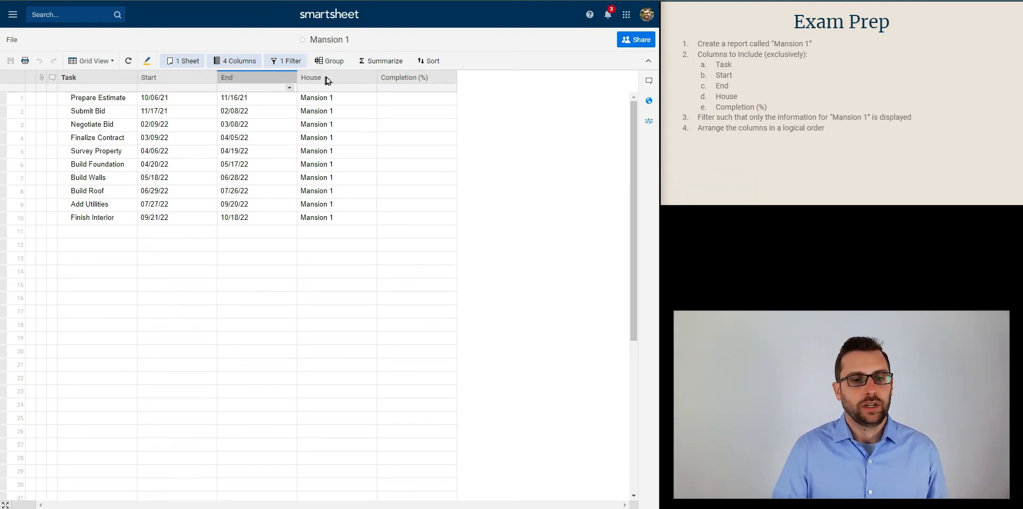
# Fit the widths of the House, Start and End columns to their contents
pyautogui.doubleClick(376, 79)
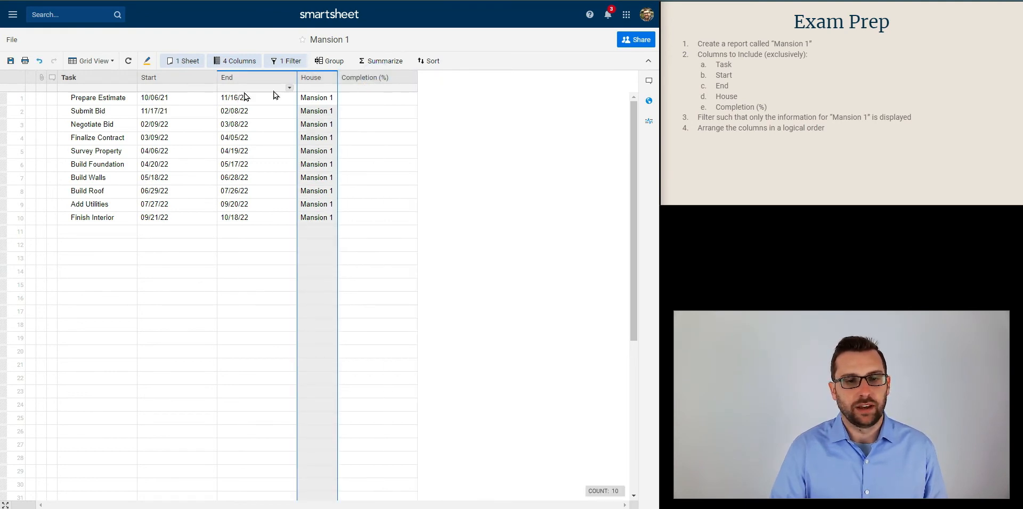
pyautogui.click(294, 80)
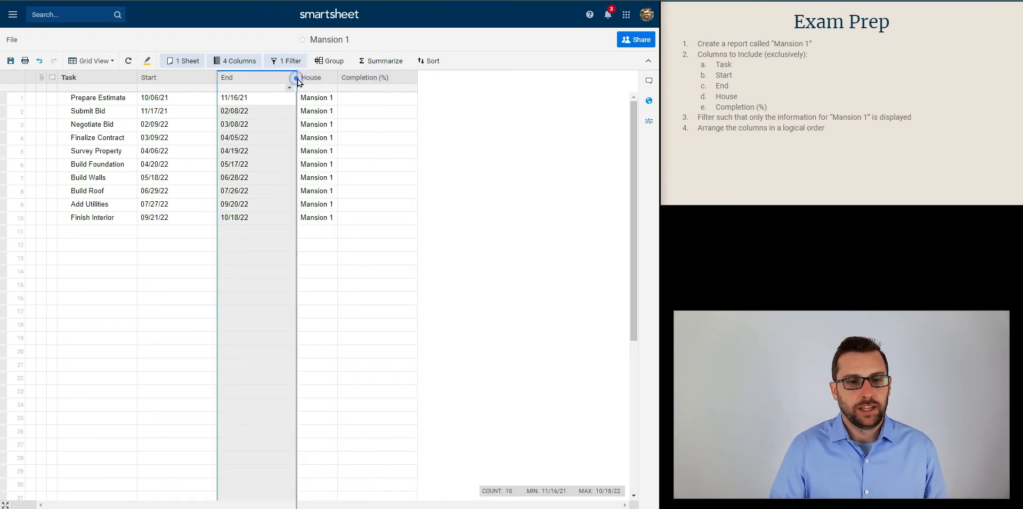
pyautogui.doubleClick(218, 79)
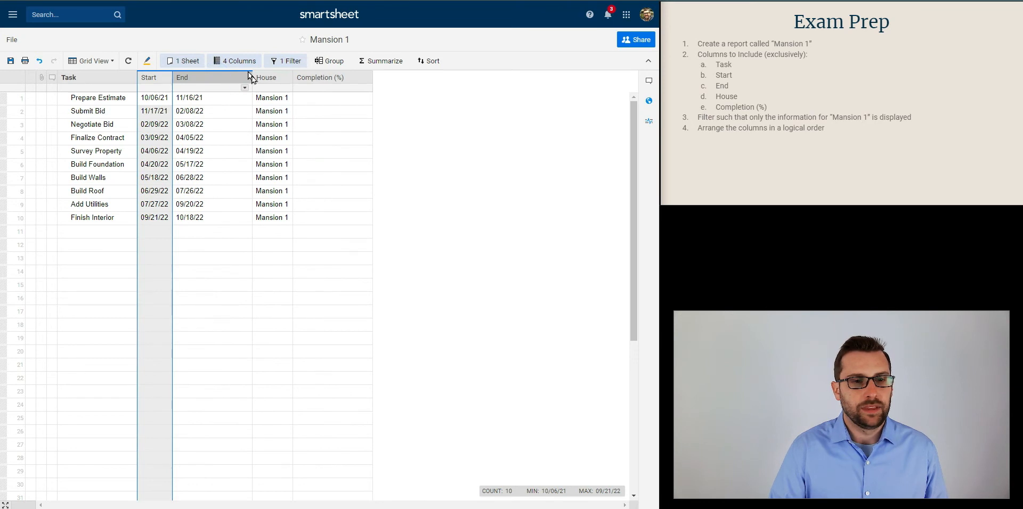
pyautogui.doubleClick(252, 78)
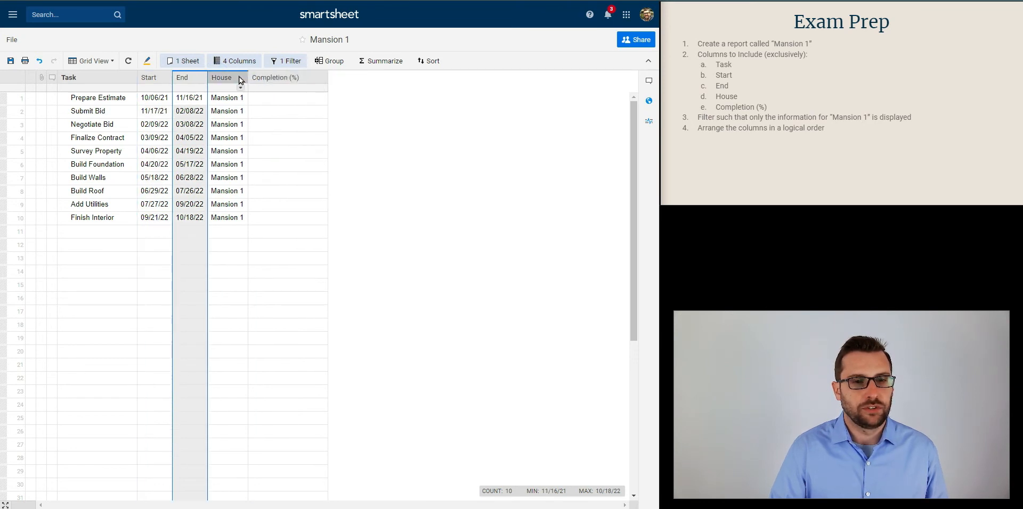
# Hide the House column in the report
pyautogui.click(240, 79)
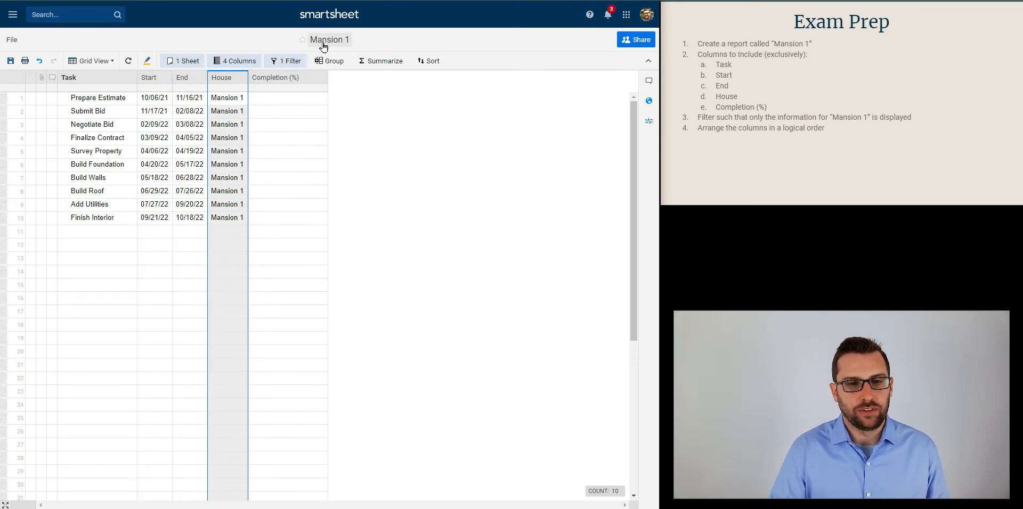
pyautogui.rightClick(233, 78)
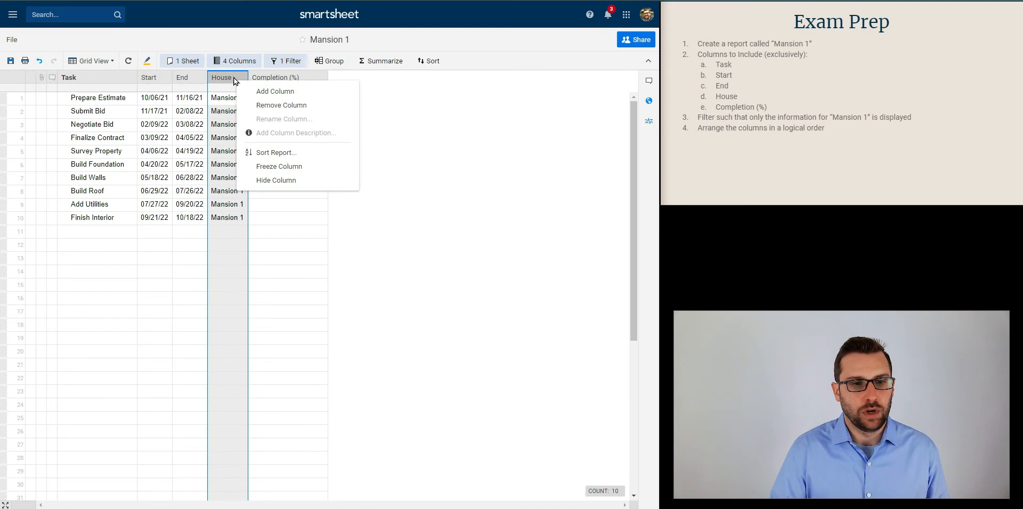
pyautogui.click(261, 182)
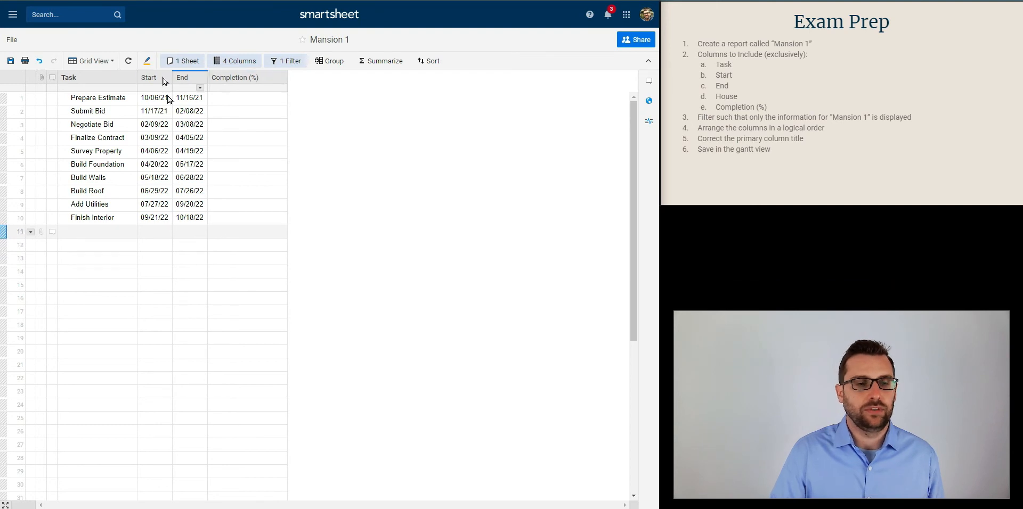
# Switch the report to Gantt View with the timeline zoomed out to quarters and months, and save the report
pyautogui.click(110, 61)
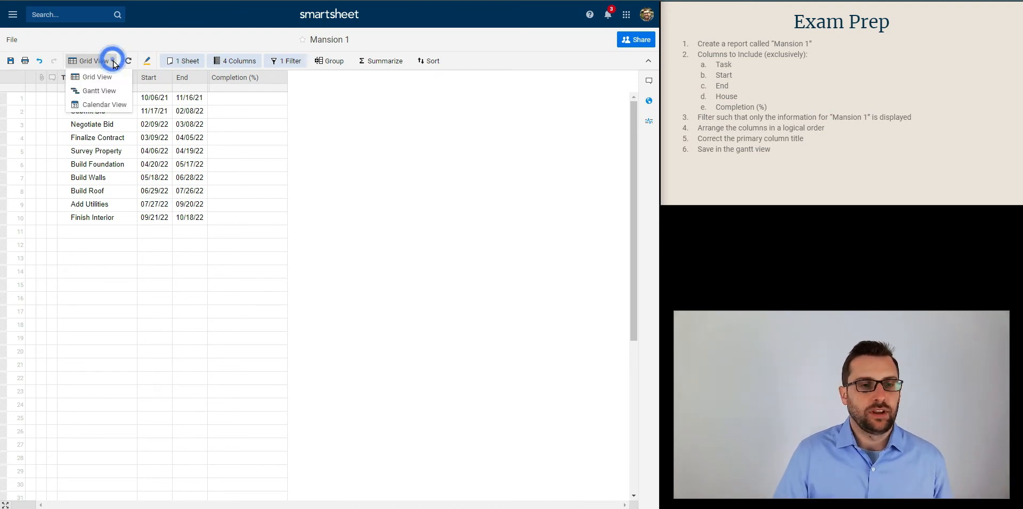
pyautogui.click(112, 92)
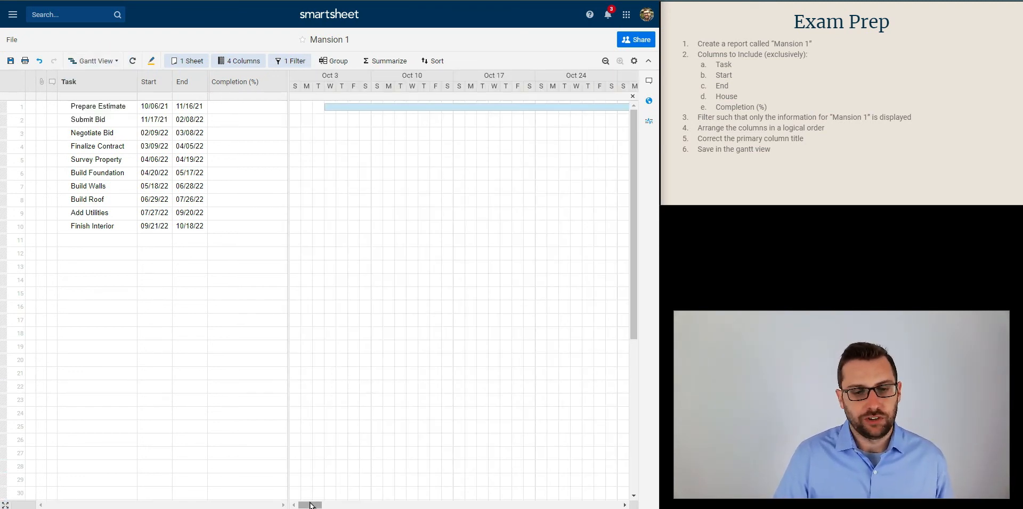
pyautogui.click(607, 61)
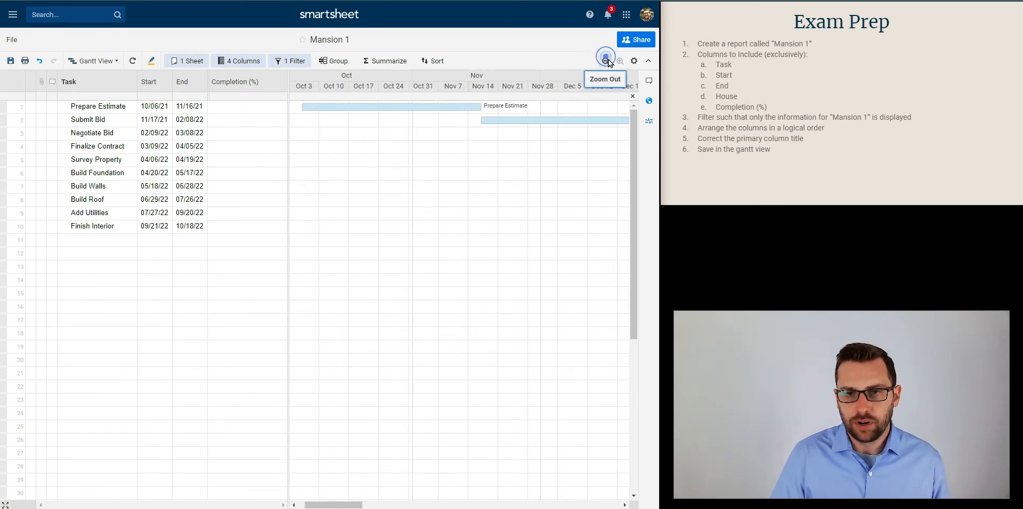
pyautogui.click(607, 62)
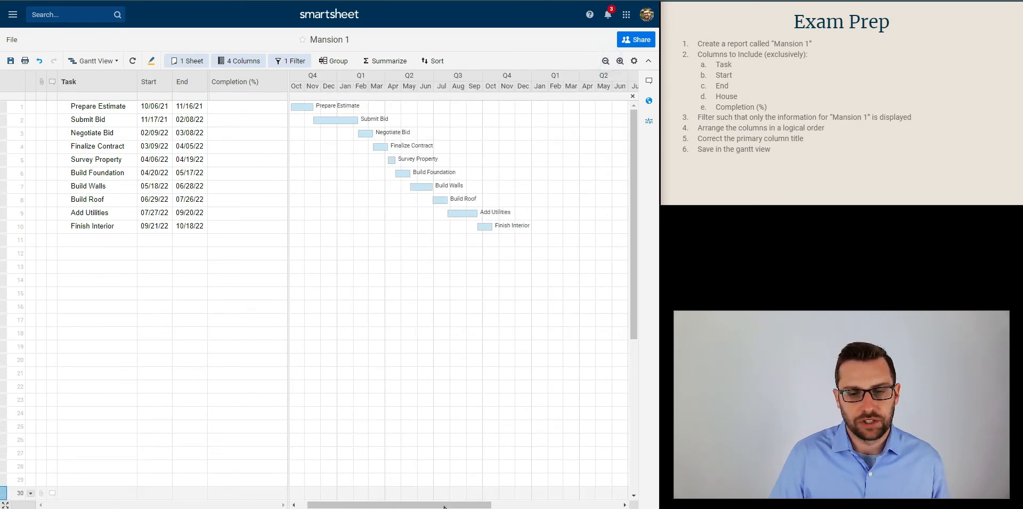
pyautogui.moveTo(443, 505); pyautogui.dragTo(419, 507)
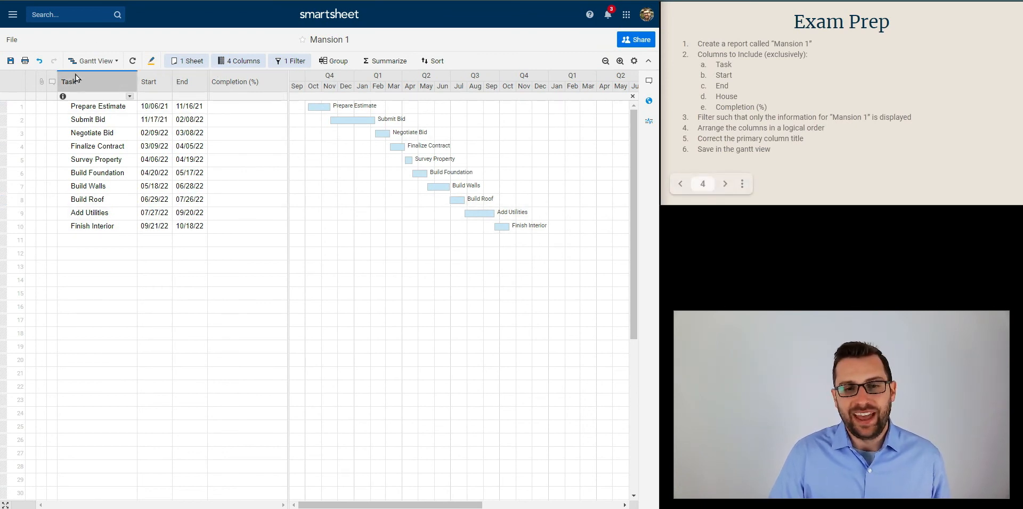
pyautogui.click(11, 61)
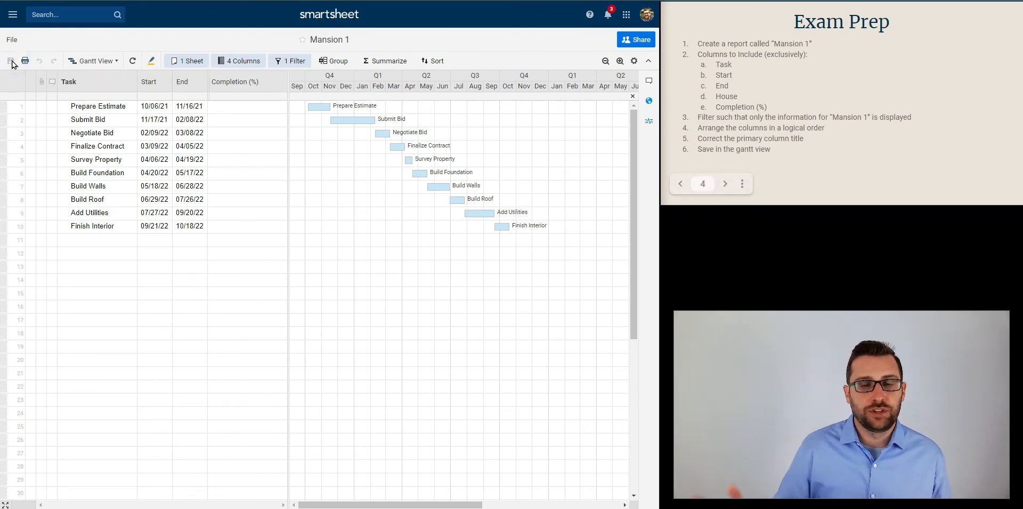